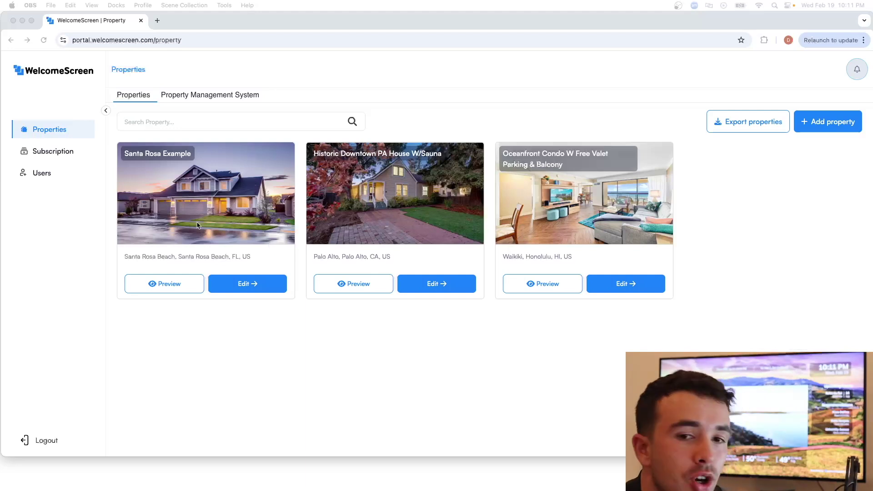
Confirm the Hostaway PMS integration is connected, then go back to the property cards.
left_click(236, 95)
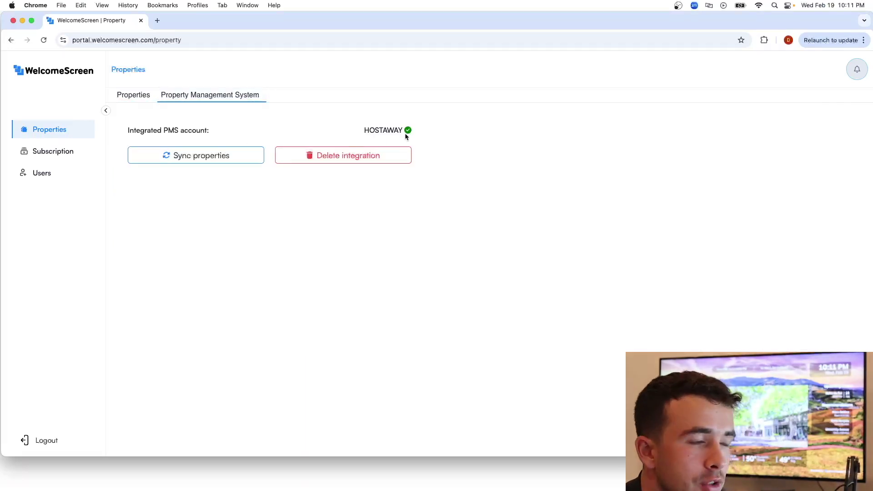
left_click_drag(417, 133, 364, 131)
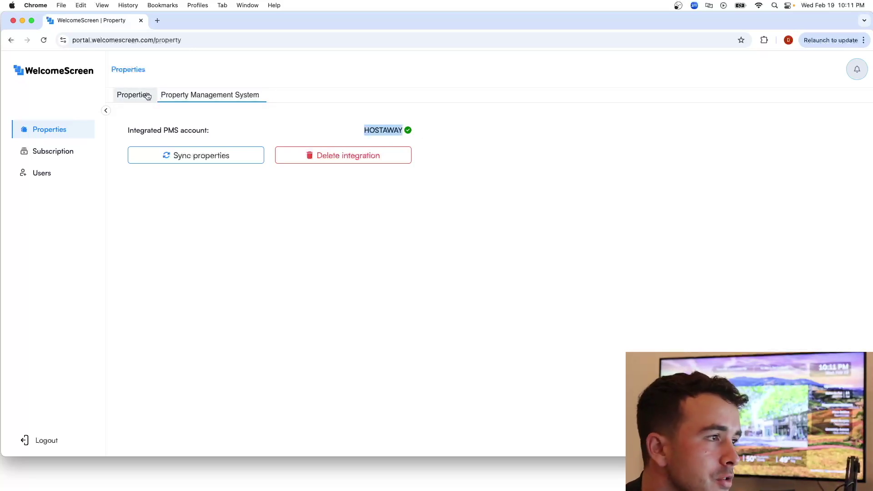
left_click(133, 95)
Preview the Palo Alto house's TV display, then close the preview.
left_click(349, 283)
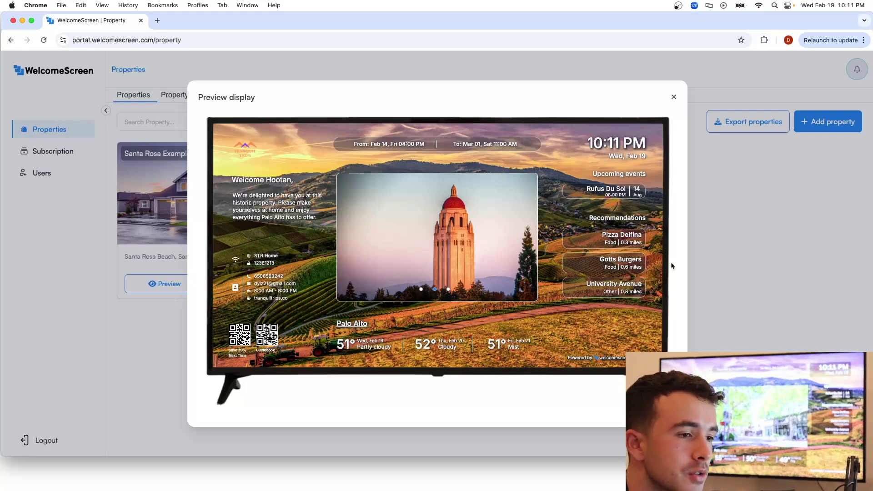
left_click(760, 224)
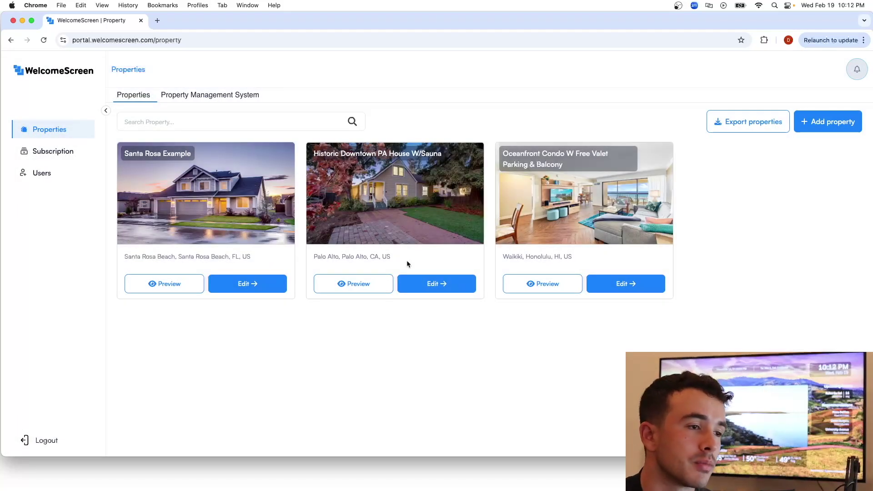
left_click(436, 284)
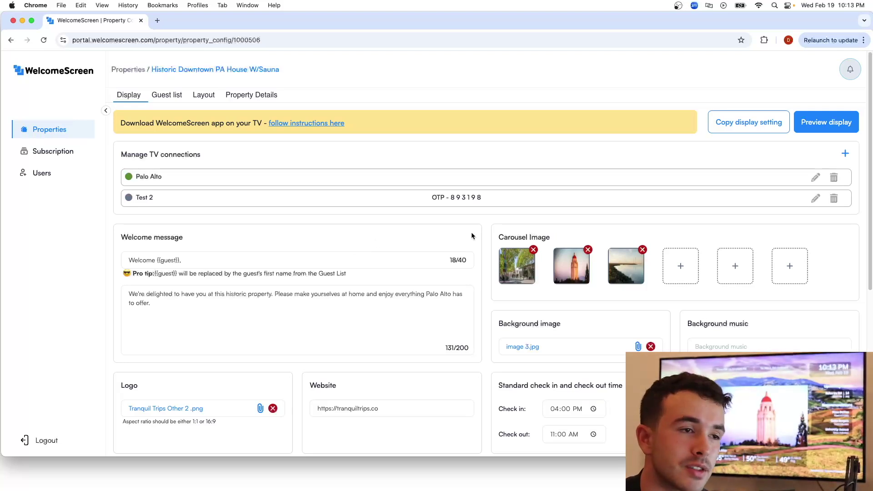
scroll(502, 282, "down", 1)
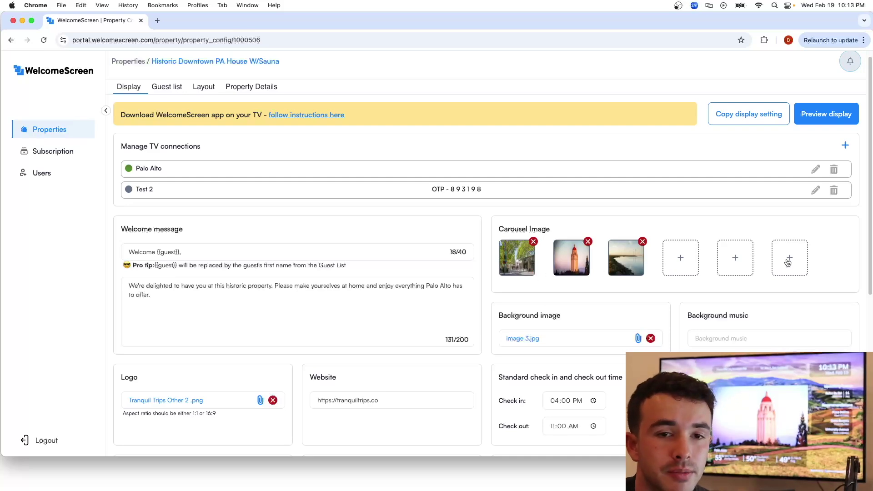
left_click(686, 269)
left_click(540, 220)
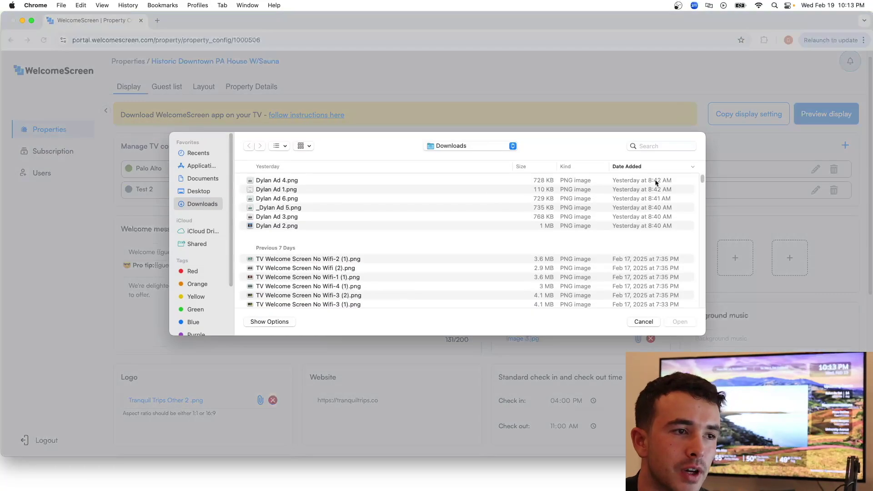
left_click(643, 322)
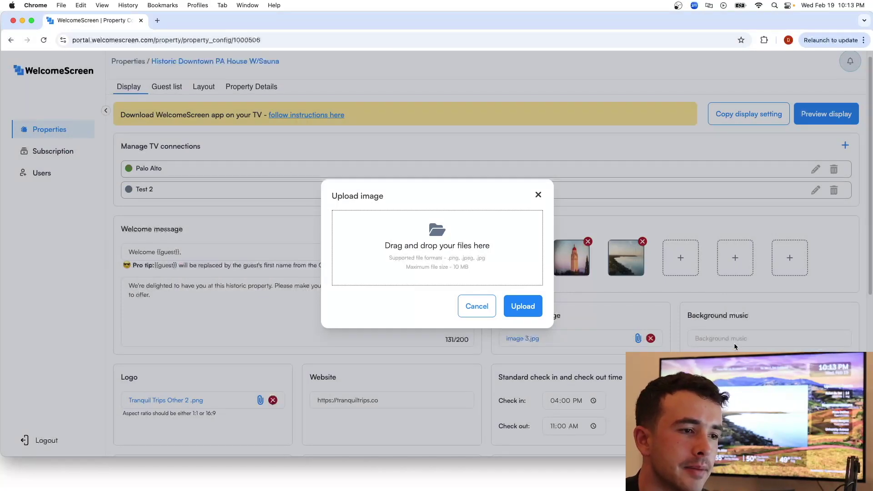
left_click(486, 309)
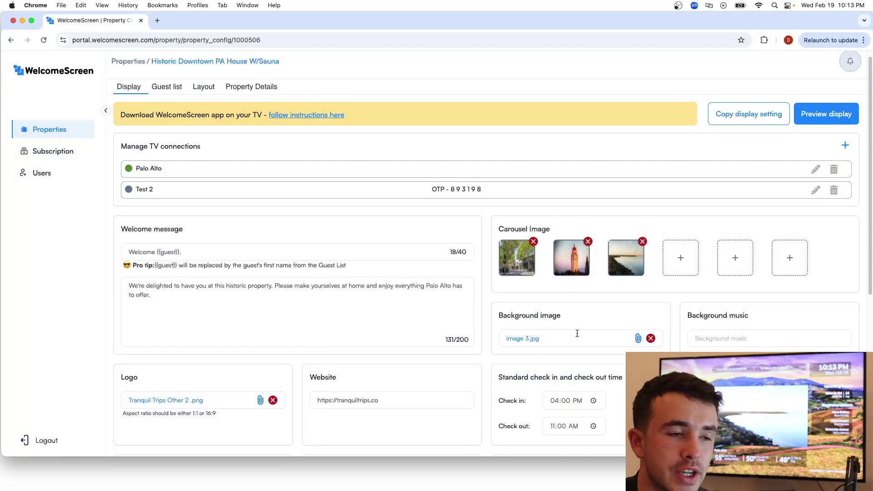
left_click(577, 337)
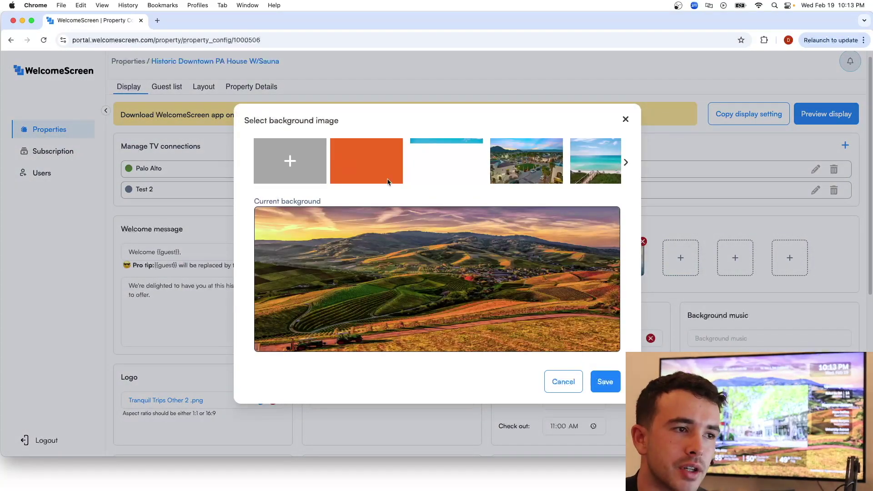
Browse the background image and background music options, leaving both unchanged.
left_click(626, 164)
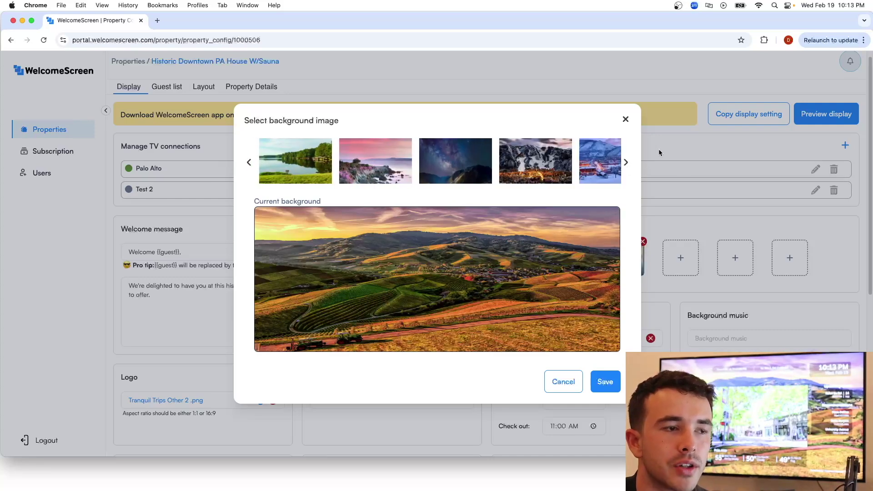
left_click(625, 119)
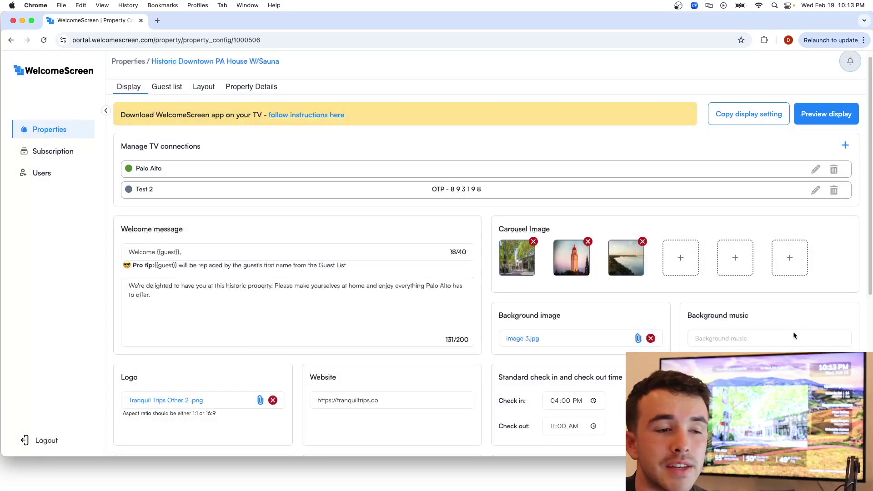
left_click(789, 336)
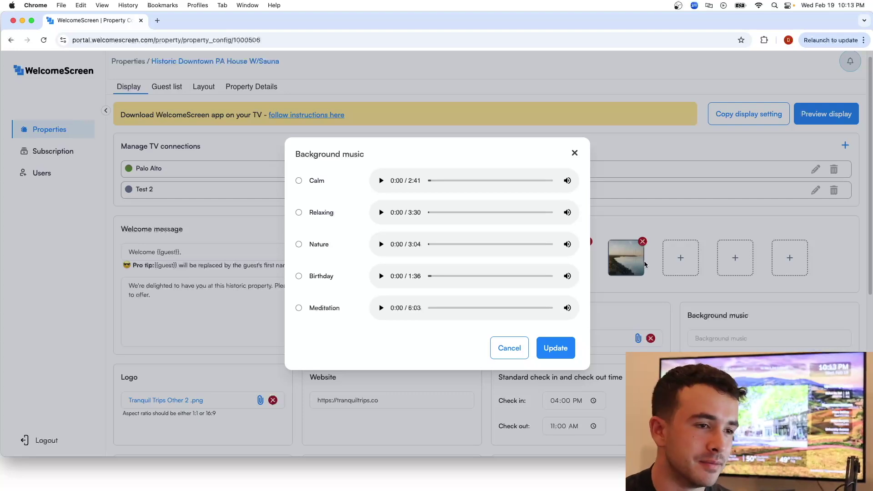
left_click(604, 325)
Remove the existing Guidebook QR code from the display's QR code list.
scroll(665, 333, "down", 2)
scroll(665, 337, "down", 3)
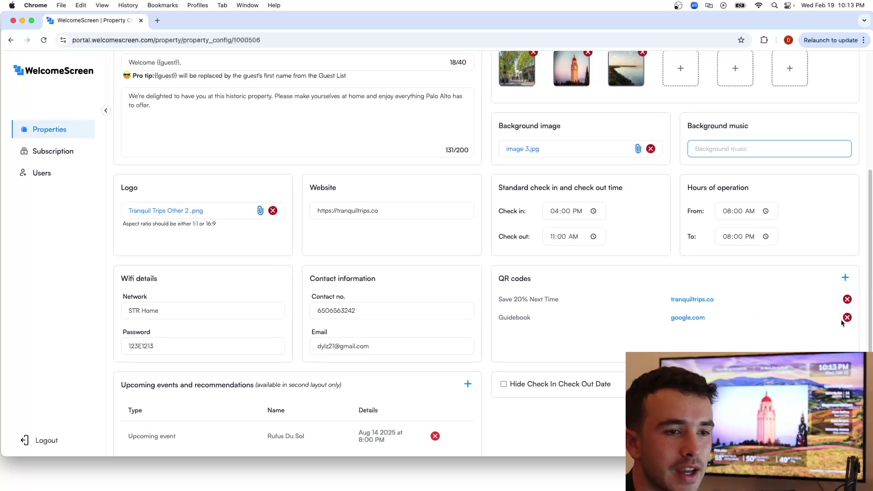
left_click(847, 318)
left_click(844, 277)
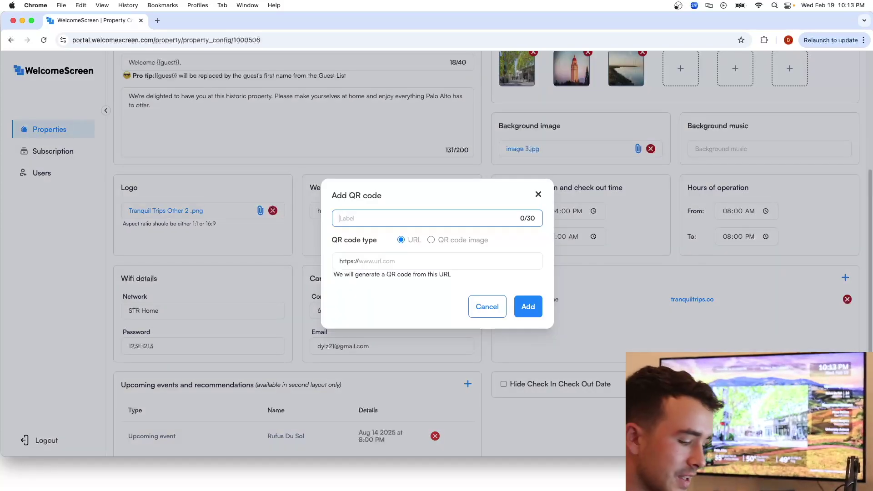
type("Guidebook")
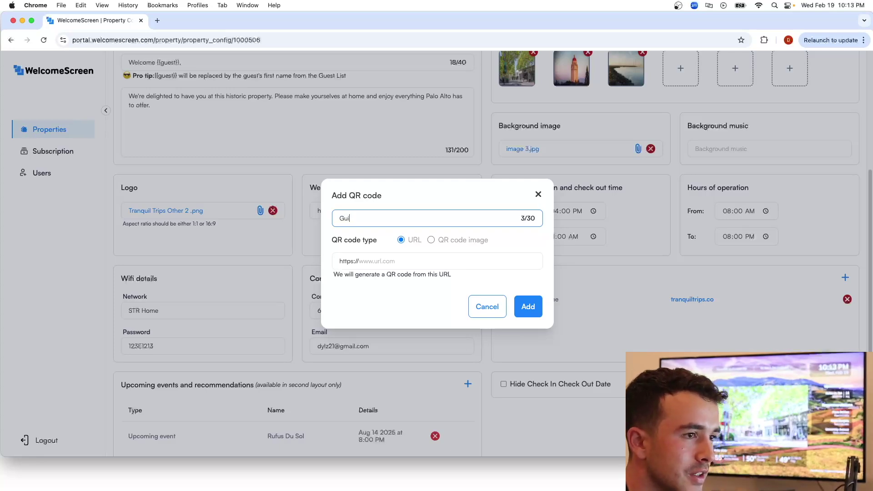
left_click(405, 260)
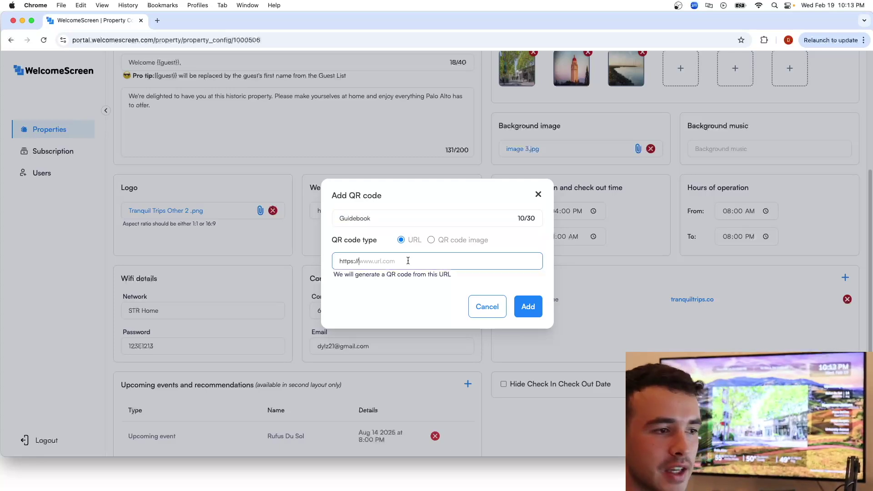
type("google.com")
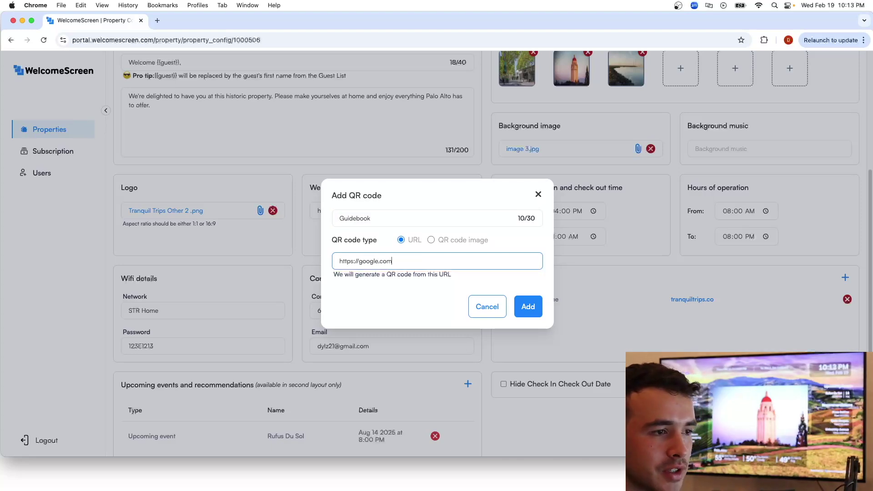
key("Return")
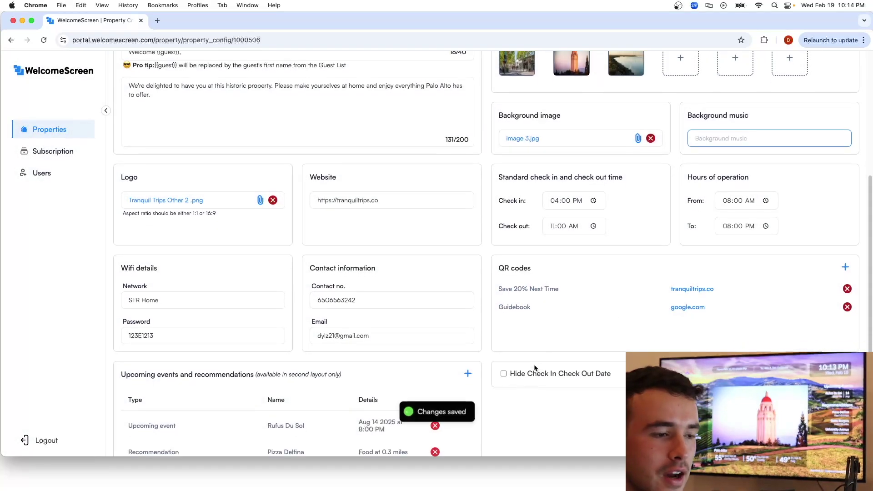
scroll(417, 390, "down", 3)
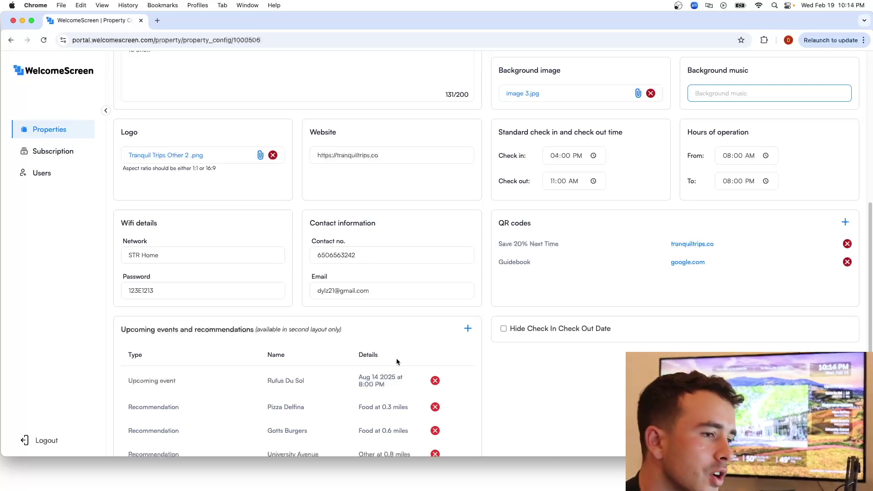
scroll(395, 359, "down", 1)
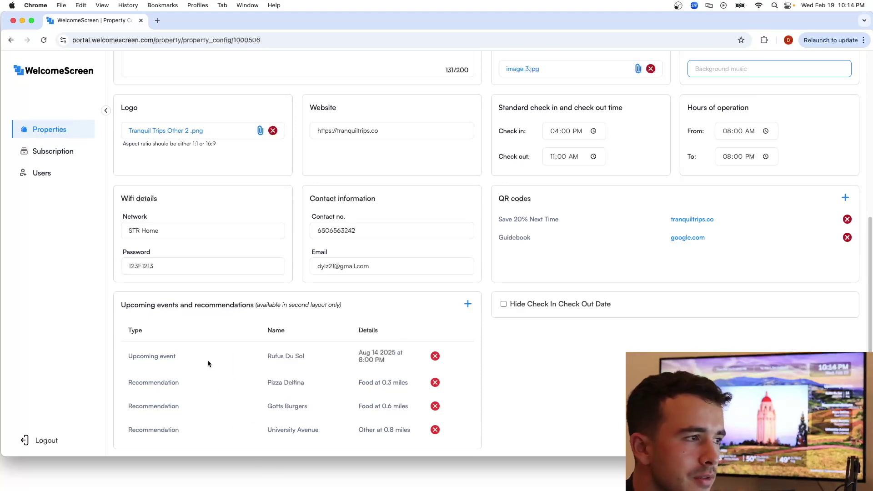
scroll(207, 359, "up", 1)
scroll(181, 250, "up", 10)
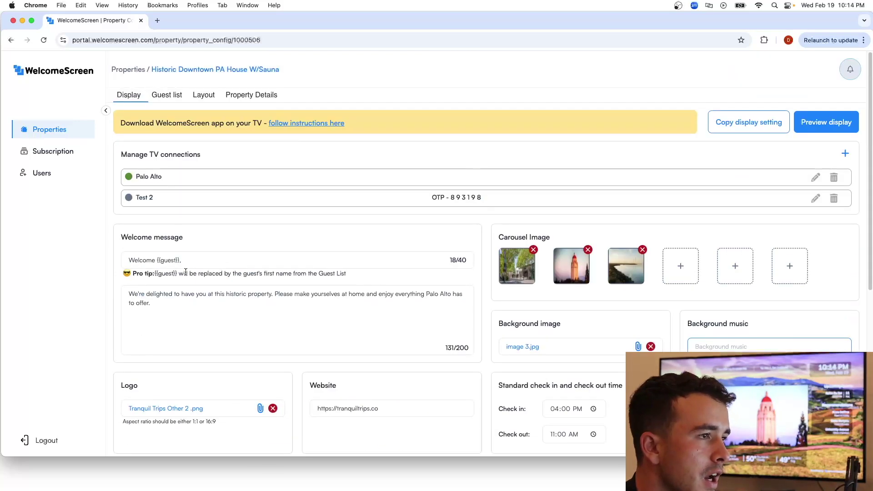
left_click(167, 95)
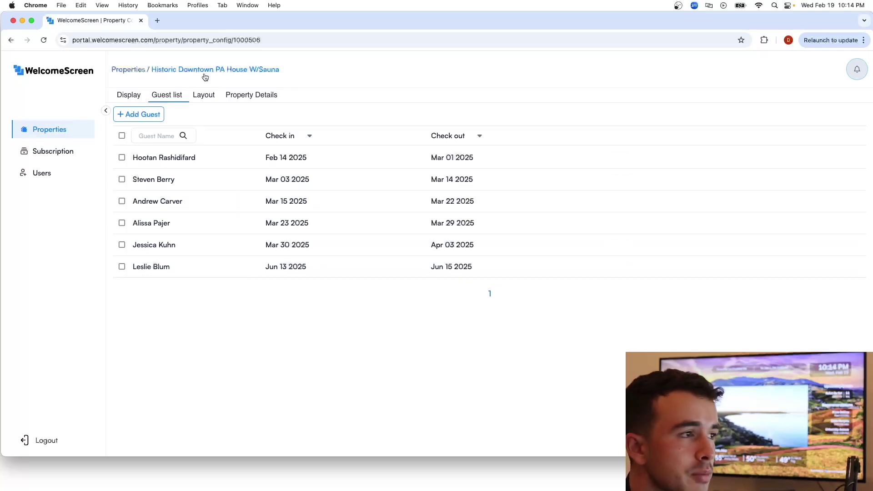
Preview the Second Layout and then the Default layout, closing each preview.
left_click(203, 95)
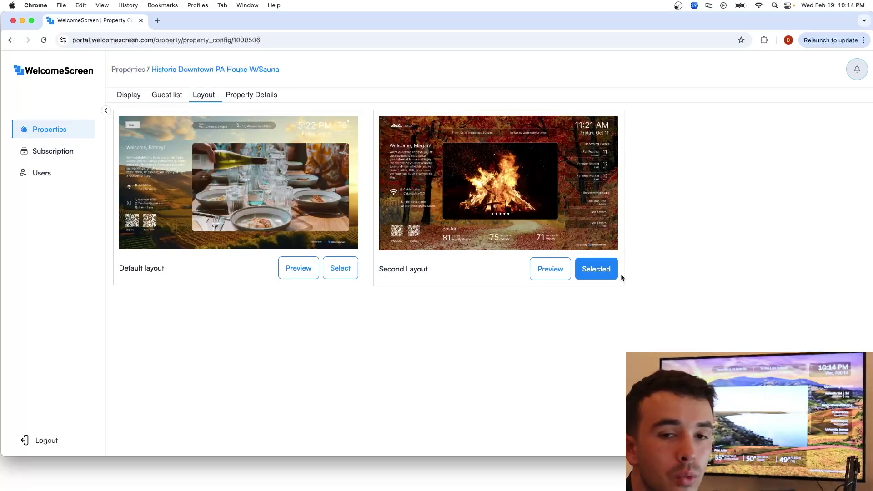
left_click(558, 276)
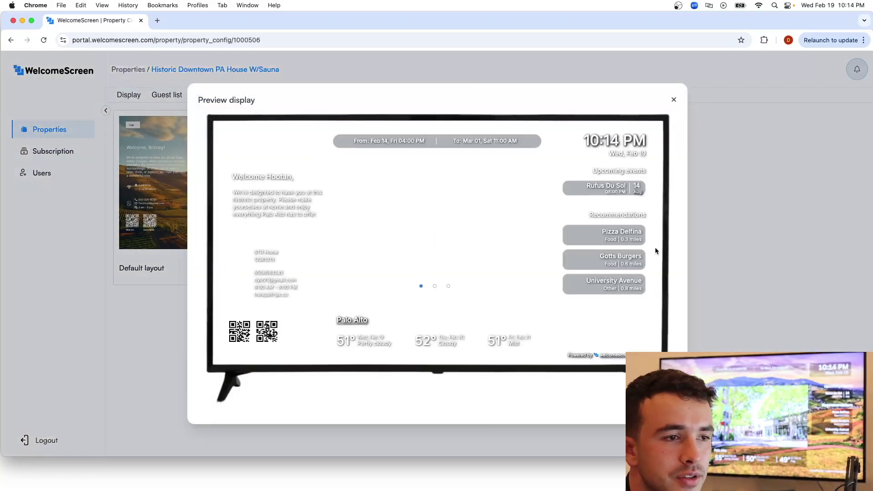
left_click(694, 242)
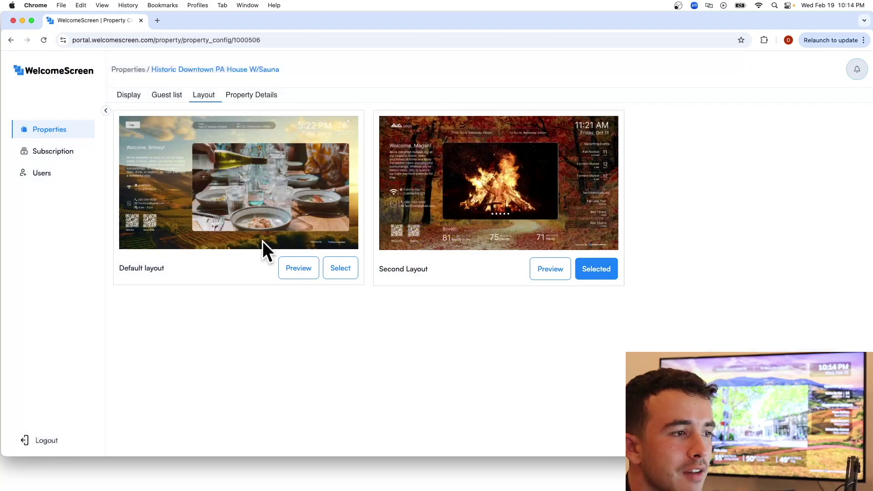
left_click(300, 268)
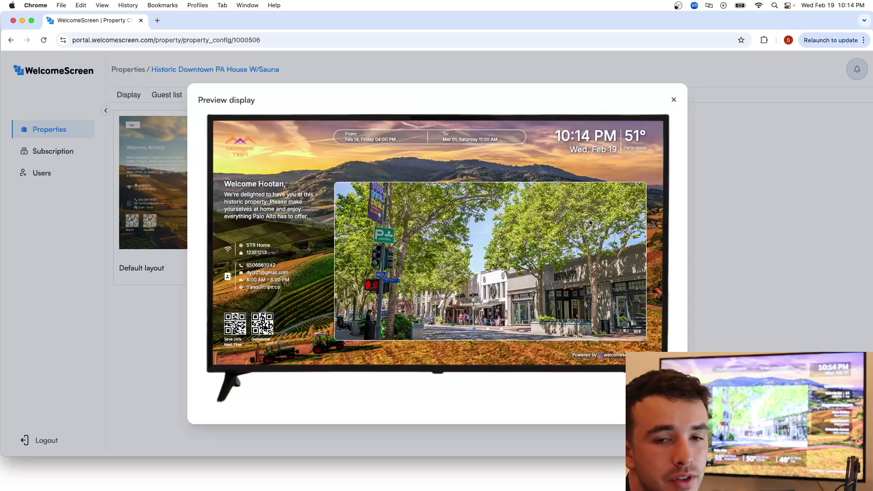
left_click(834, 192)
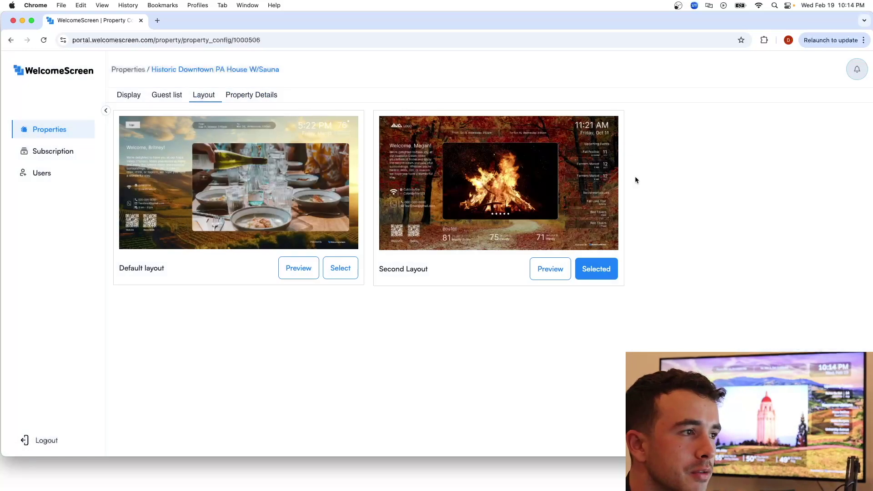
Look over the Property Details form, then go back to the Display settings.
left_click(272, 97)
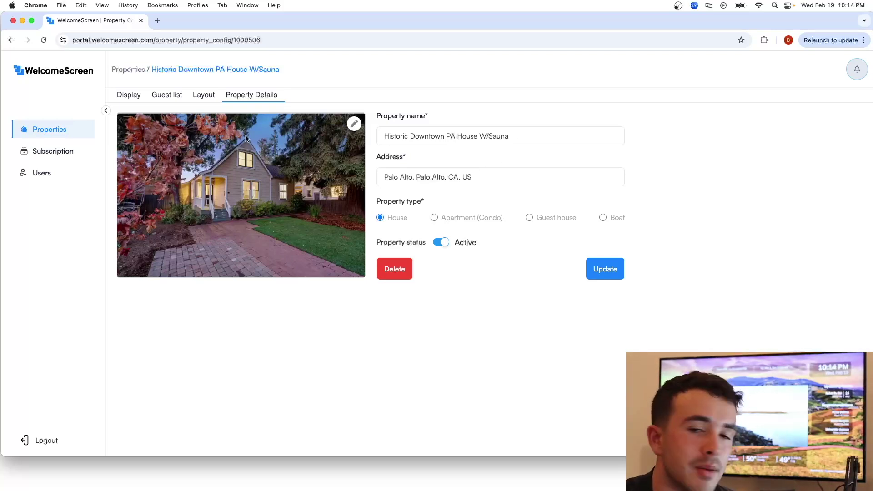
left_click(129, 94)
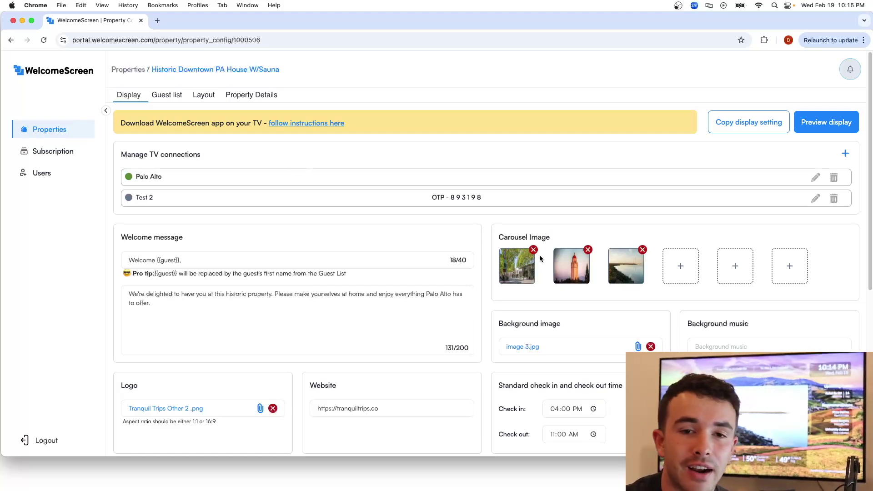
Preview how the property's welcome display looks on a TV.
left_click(825, 123)
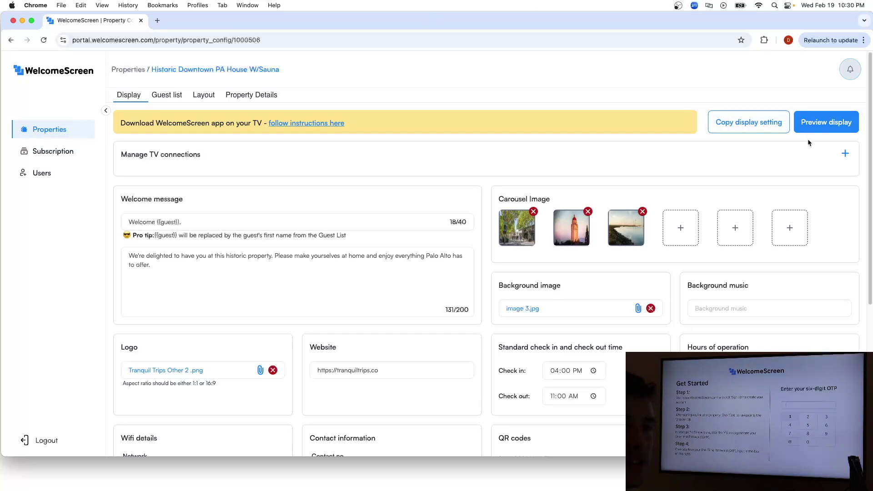
Add a TV screen connection named 'Palo Alto' to get its pairing OTP.
left_click(850, 157)
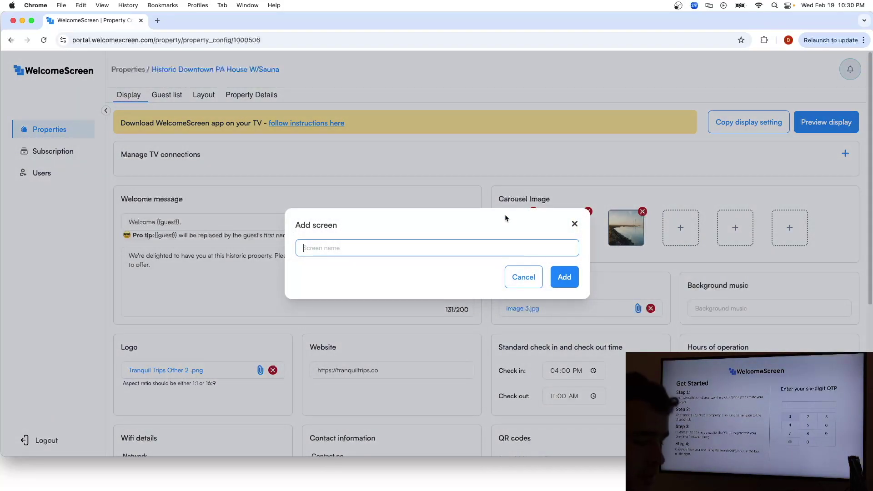
type("Palo Alto")
key("Return")
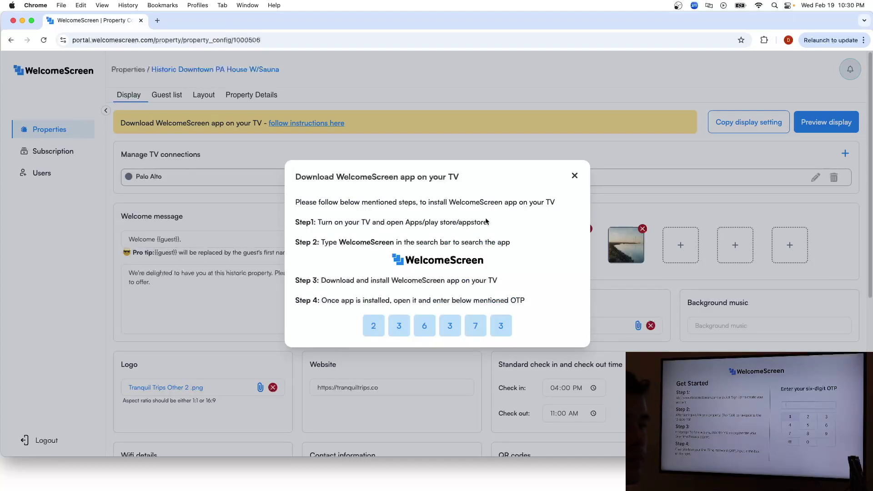